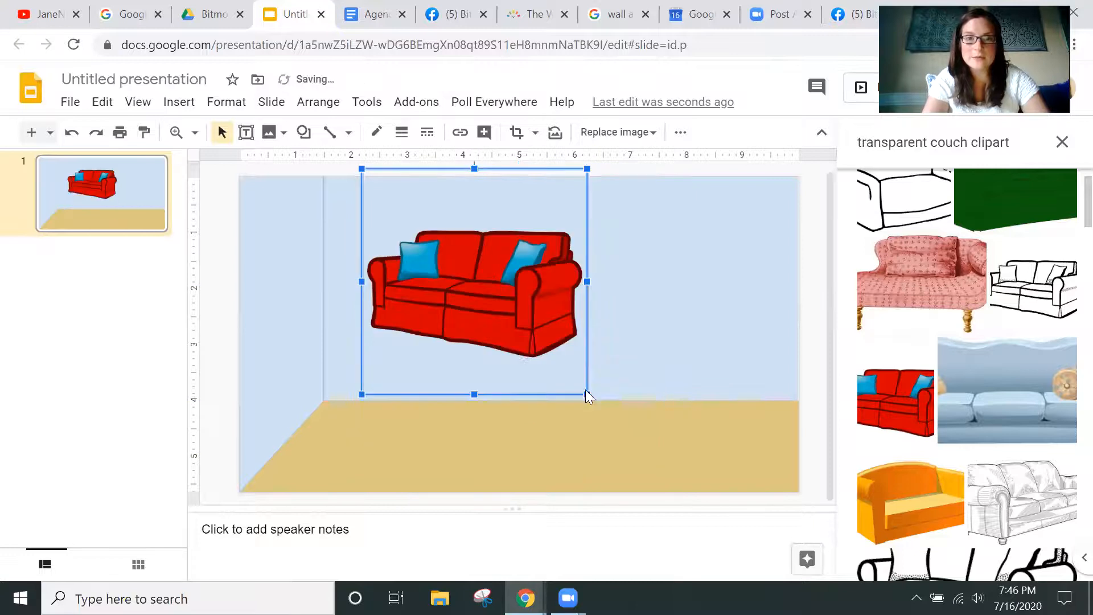
- Move the red couch down toward the floor and crop away the empty space above and below it
drag(486, 298, 517, 350)
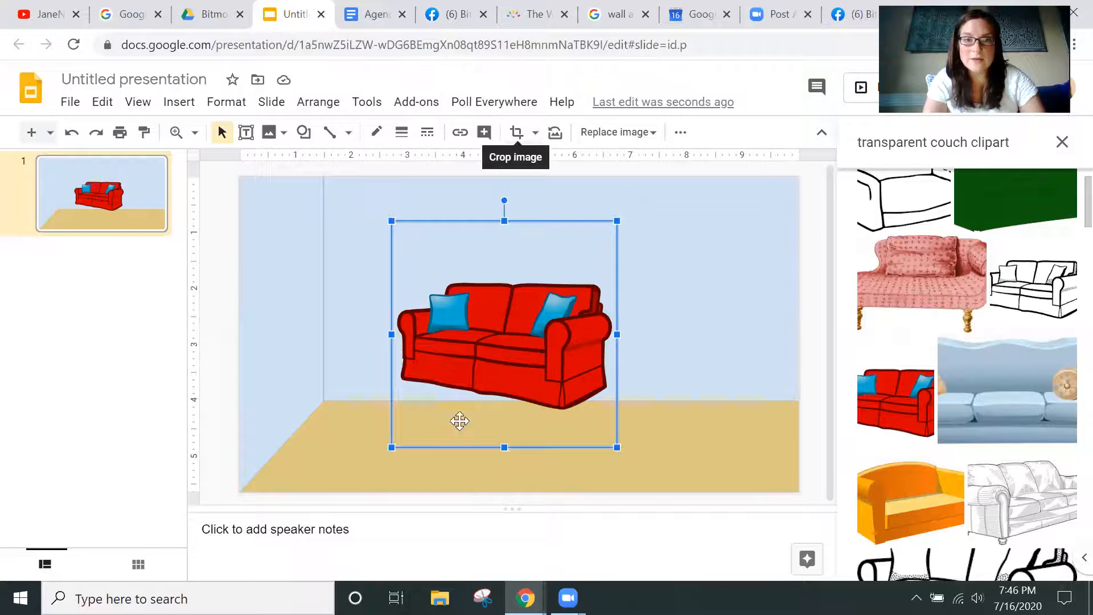
click(518, 134)
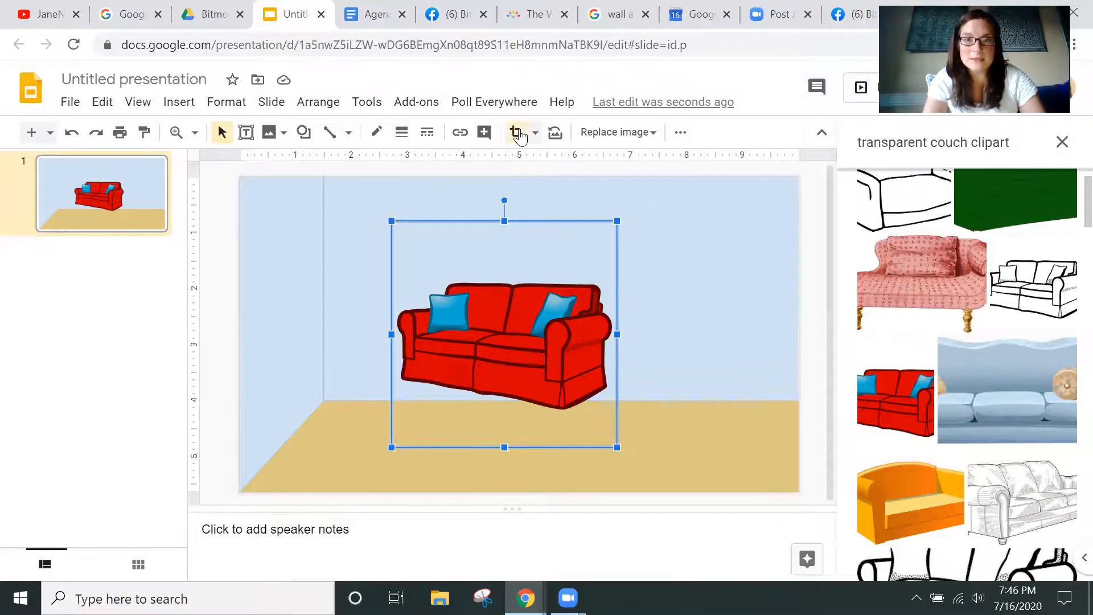
drag(499, 222, 503, 279)
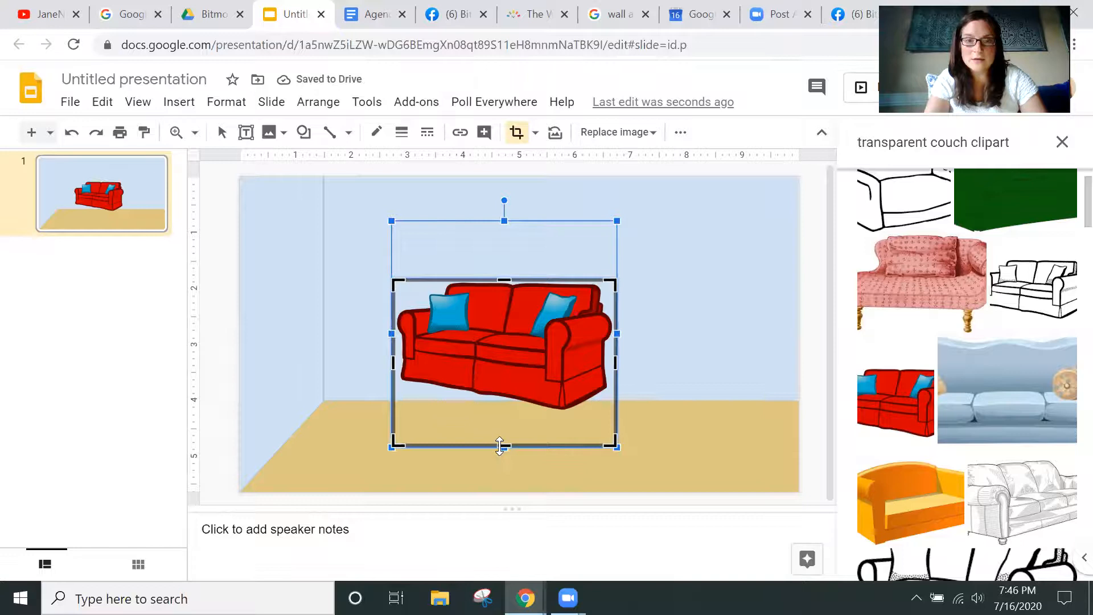
drag(501, 441, 503, 414)
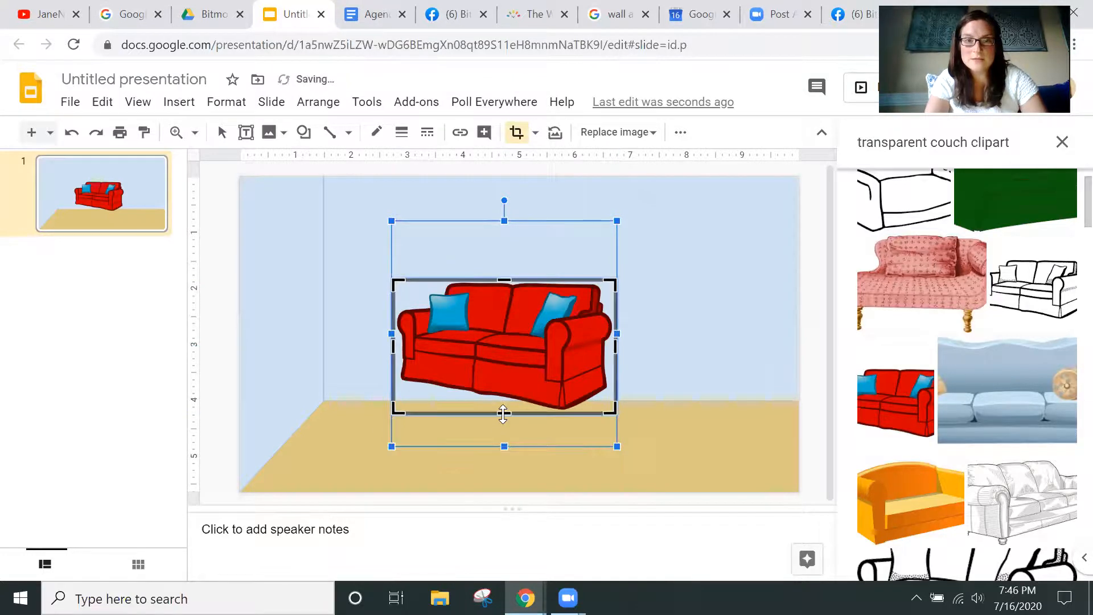
key(Escape)
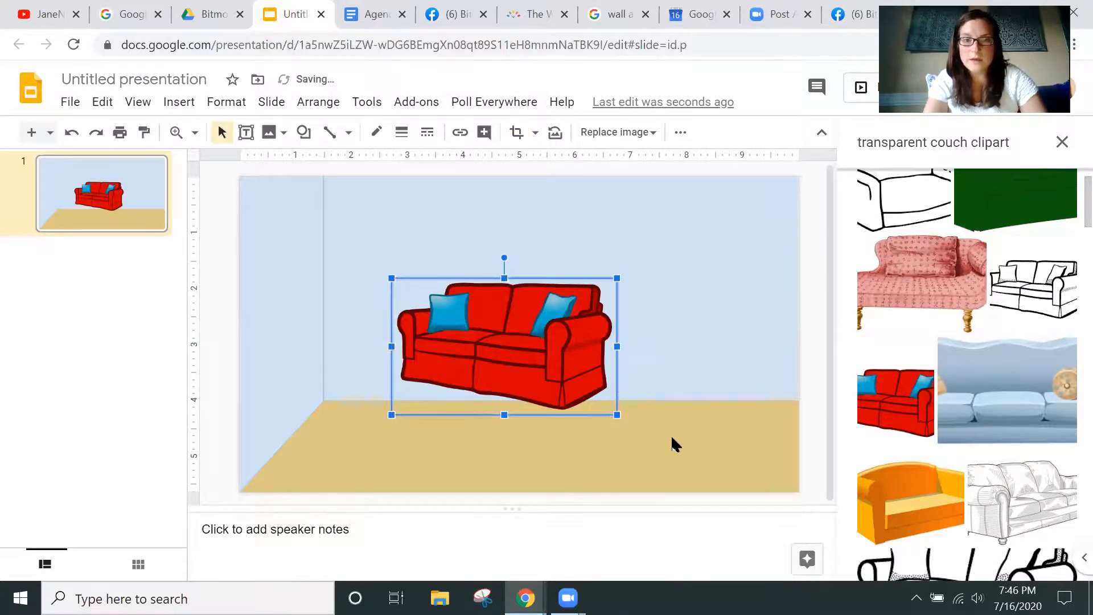
- Lower the cropped couch onto the tan floor and flip it horizontally
drag(528, 357, 509, 377)
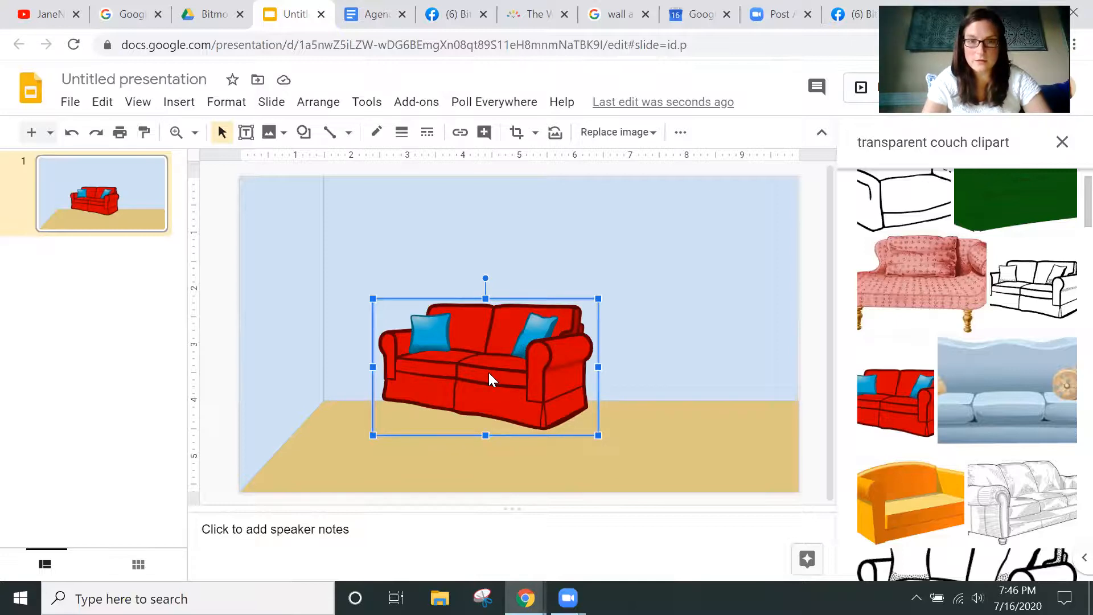
right_click(491, 380)
mouse_move(528, 359)
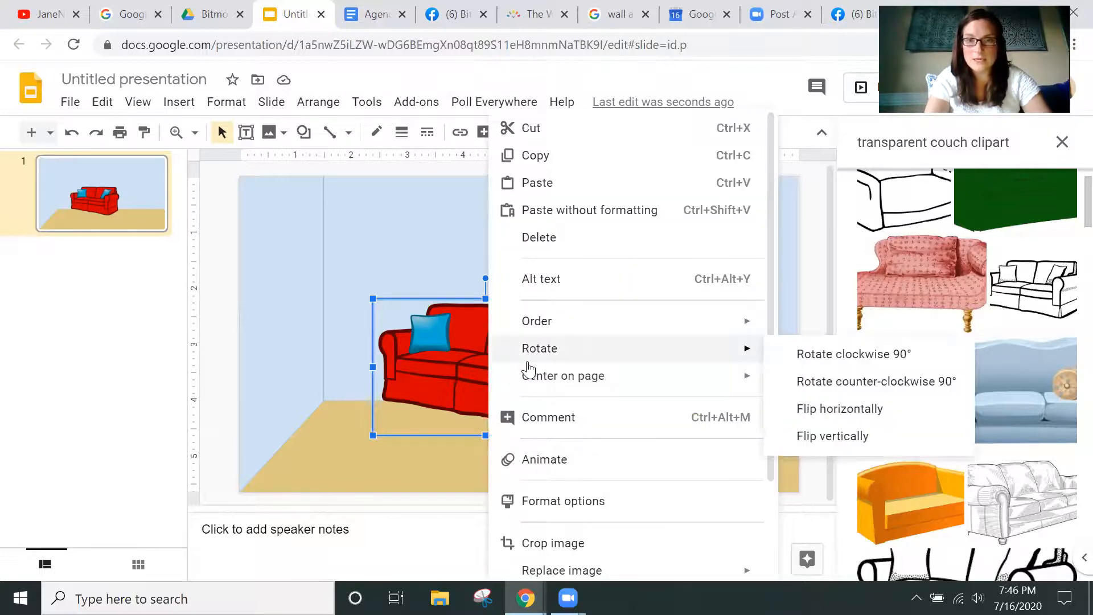
click(834, 414)
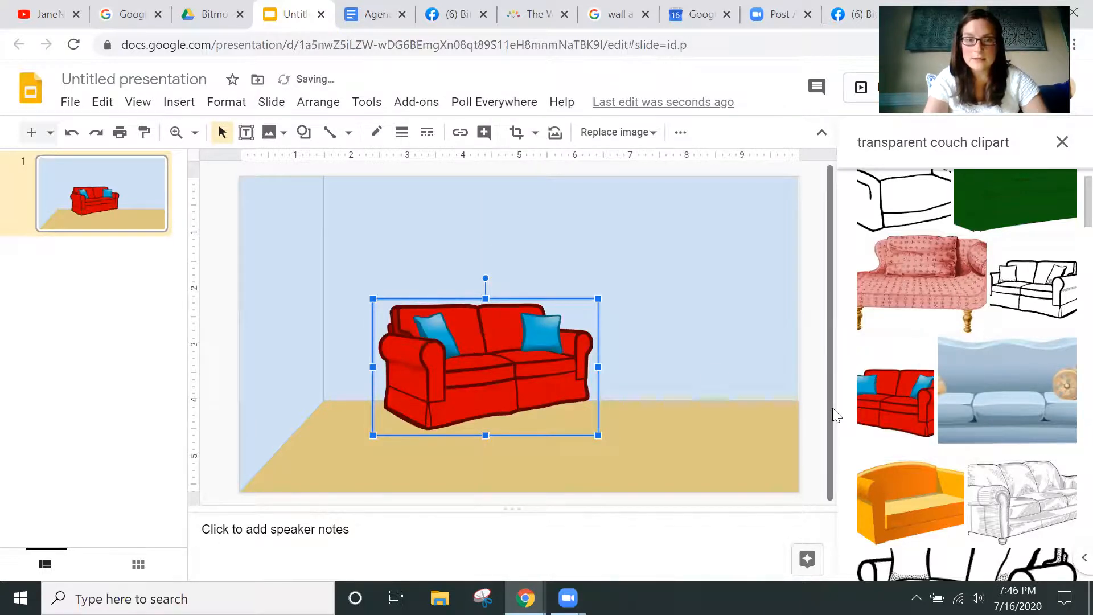
- Shrink the couch slightly and position it on the floor near the room's left corner
drag(597, 434, 494, 372)
drag(454, 339, 375, 388)
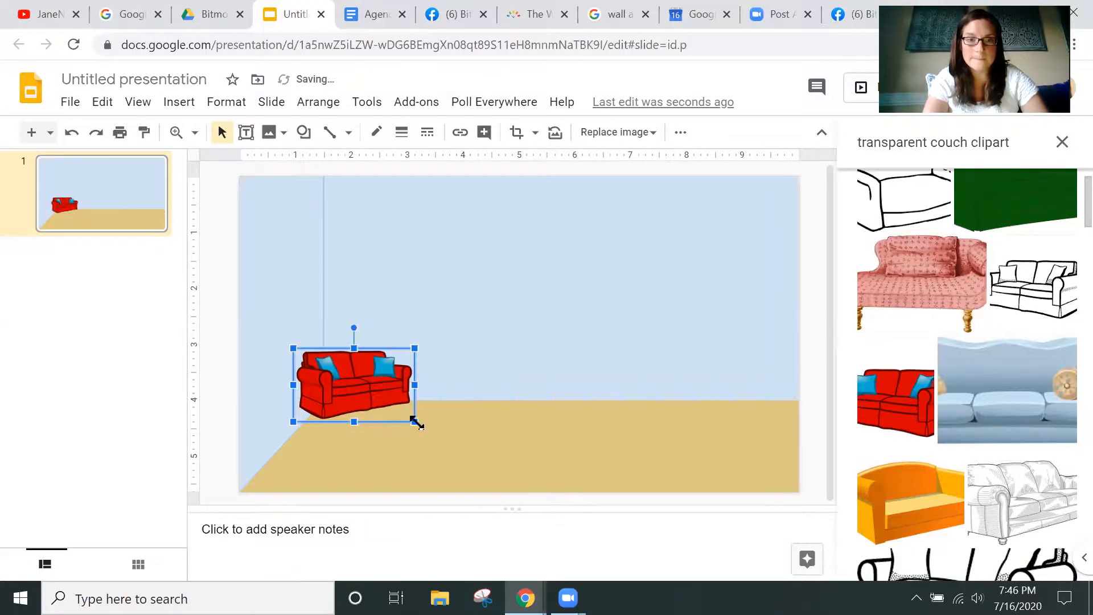
mouse_move(418, 419)
mouse_down()
mouse_move(446, 456)
mouse_move(405, 403)
mouse_up()
drag(469, 444, 495, 457)
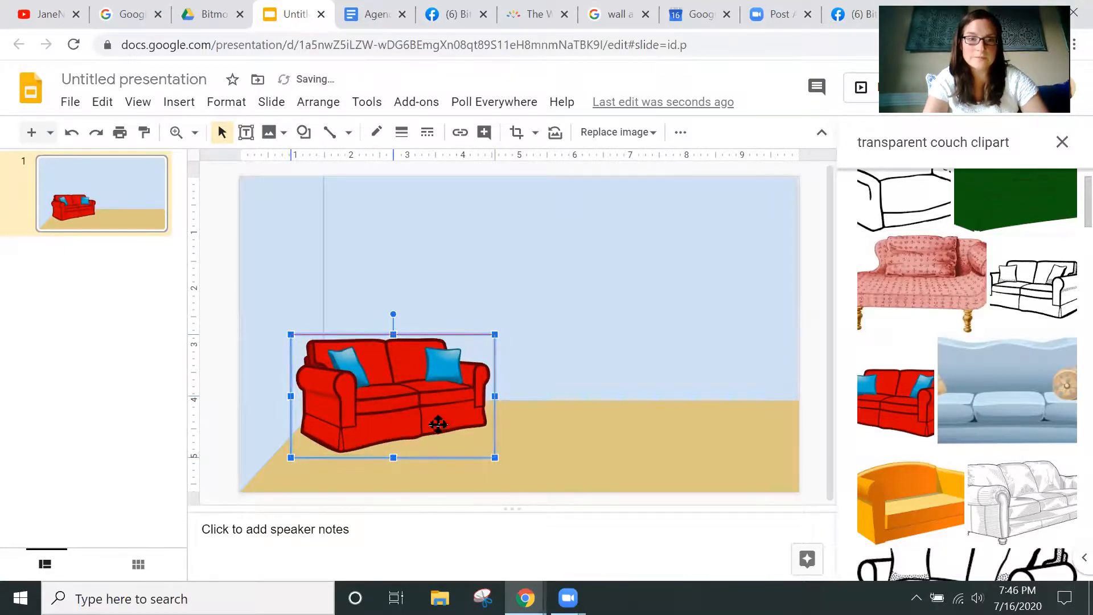
drag(439, 419, 438, 420)
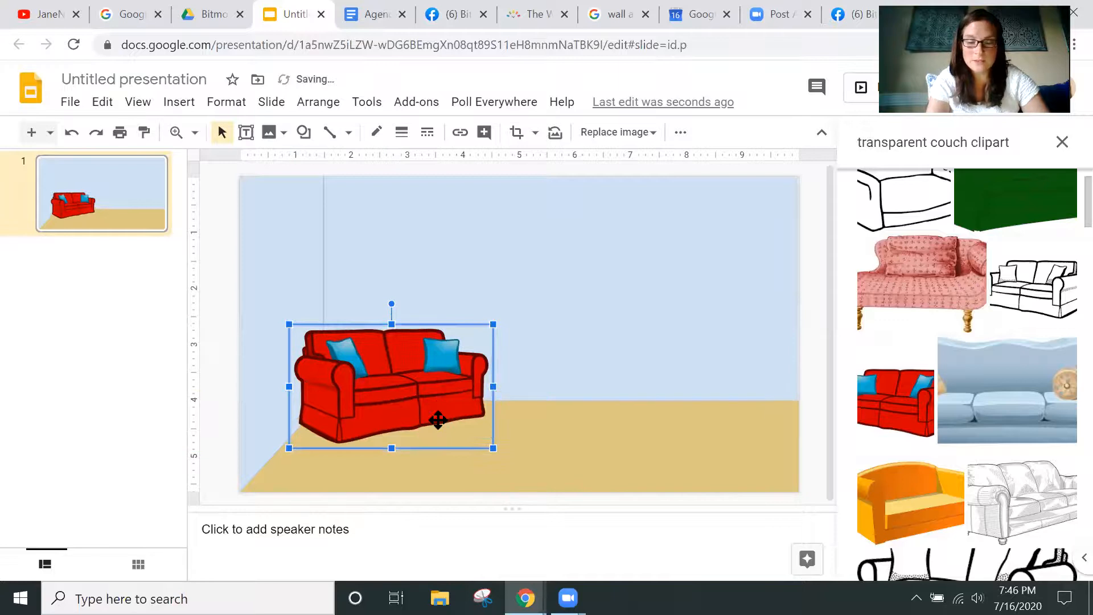
key(Down)
key(Down)
key(Right)
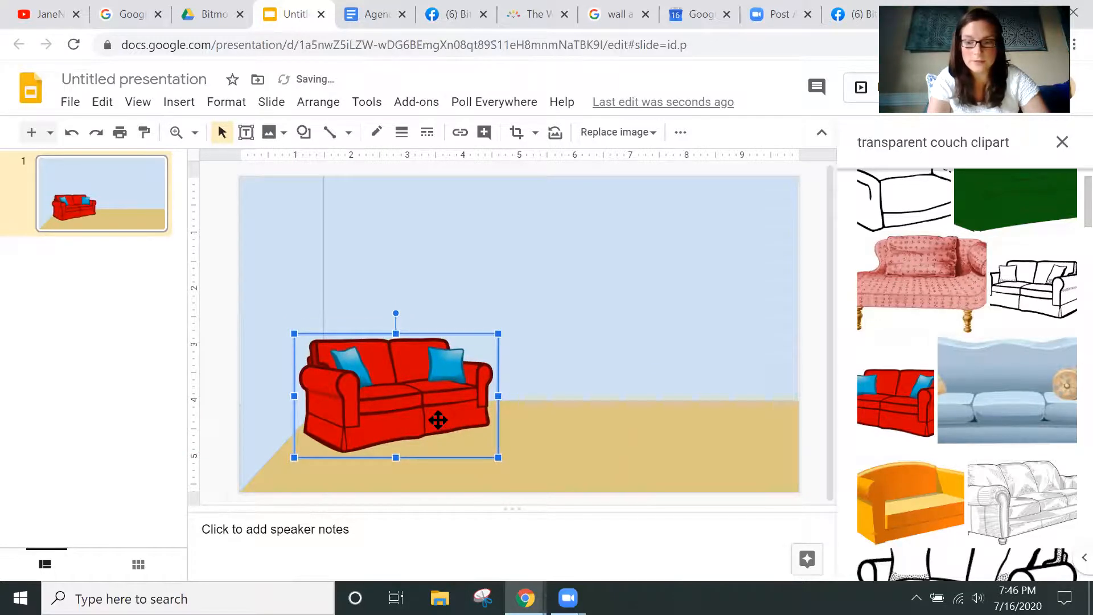
key(Left)
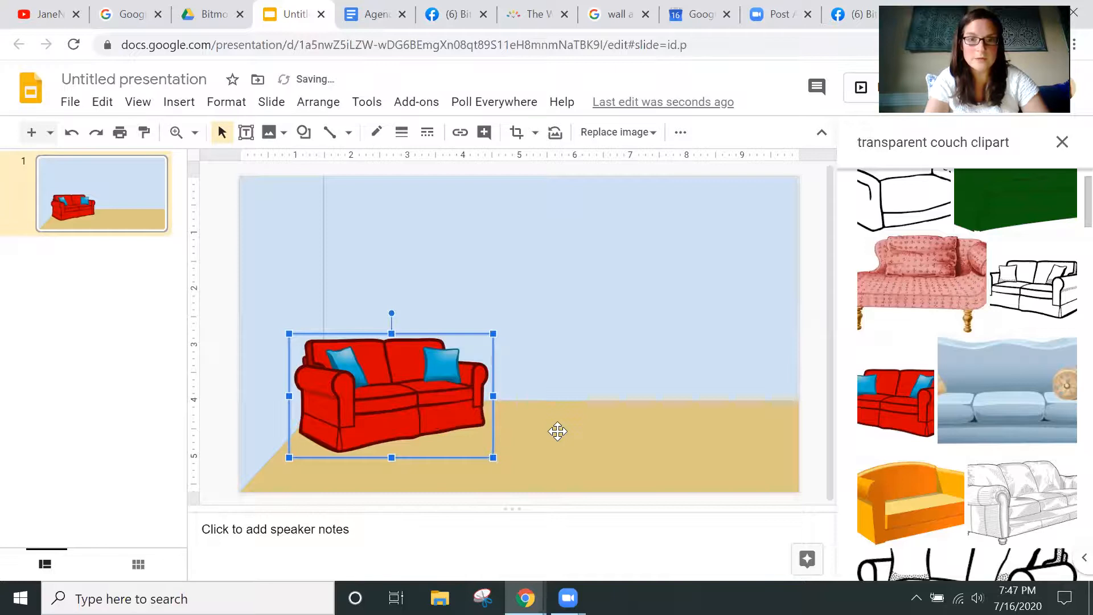
click(558, 431)
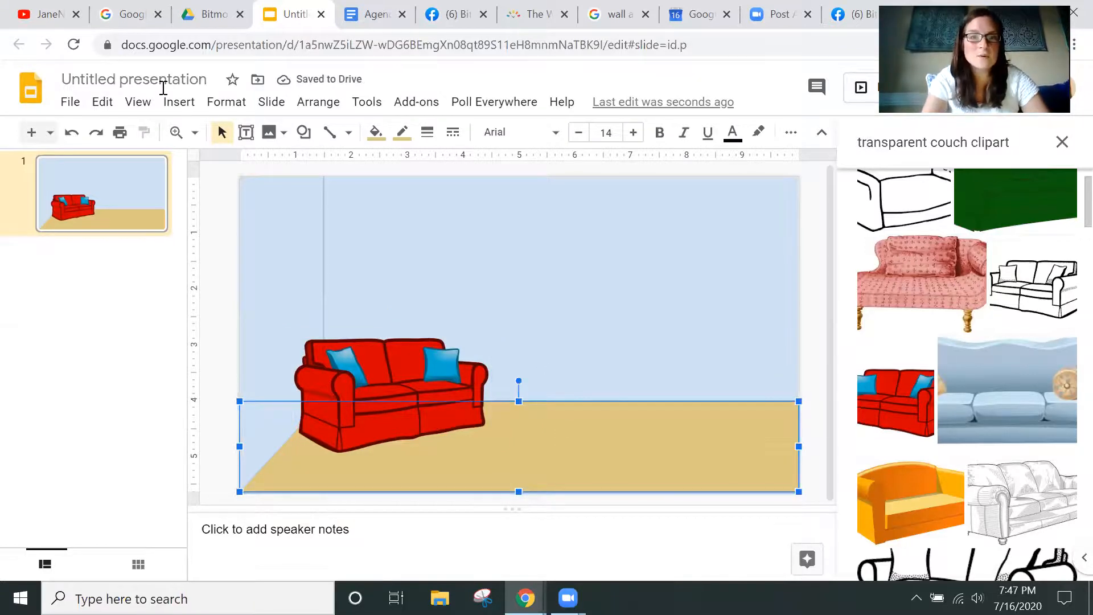
- Search the web images for "transparent window clipart" and look through the results for a suitable window
click(967, 142)
key(BackSpace)
key(BackSpace)
key(BackSpace)
key(BackSpace)
key(BackSpace)
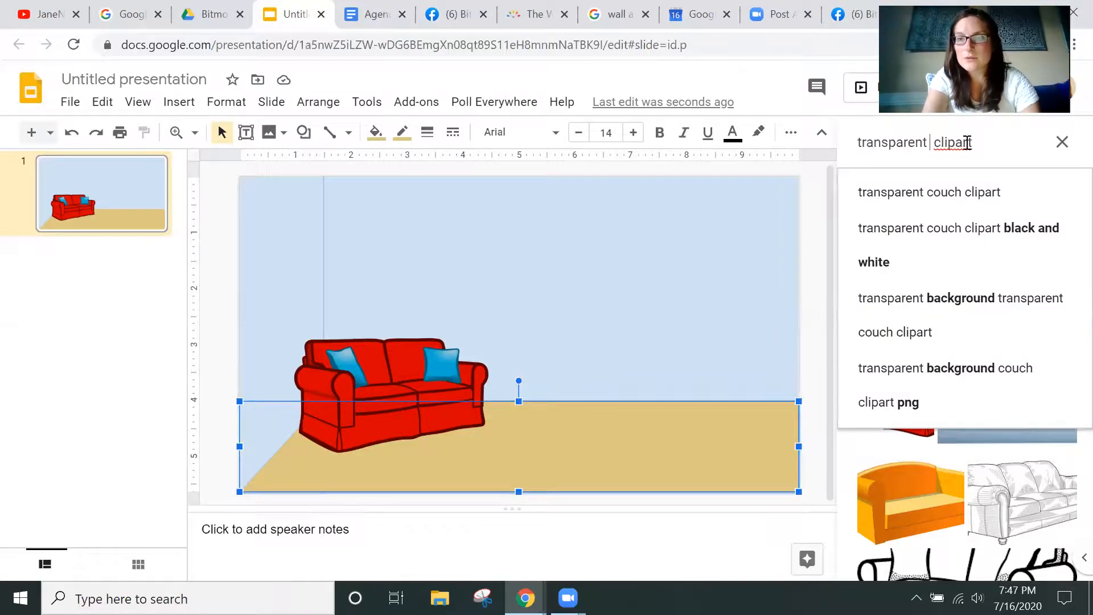
text(window)
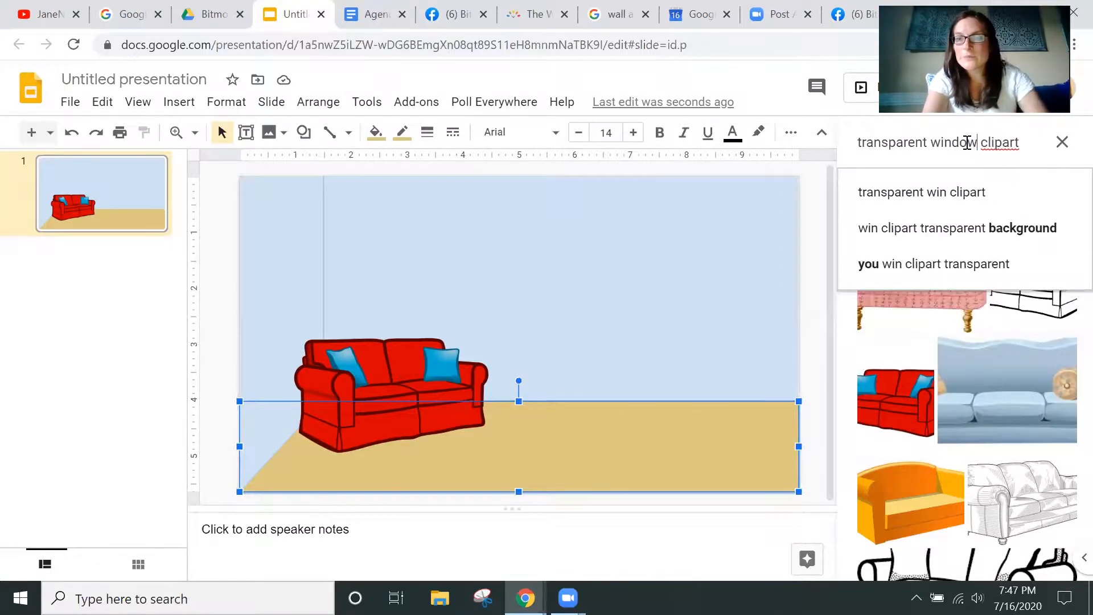
key(Return)
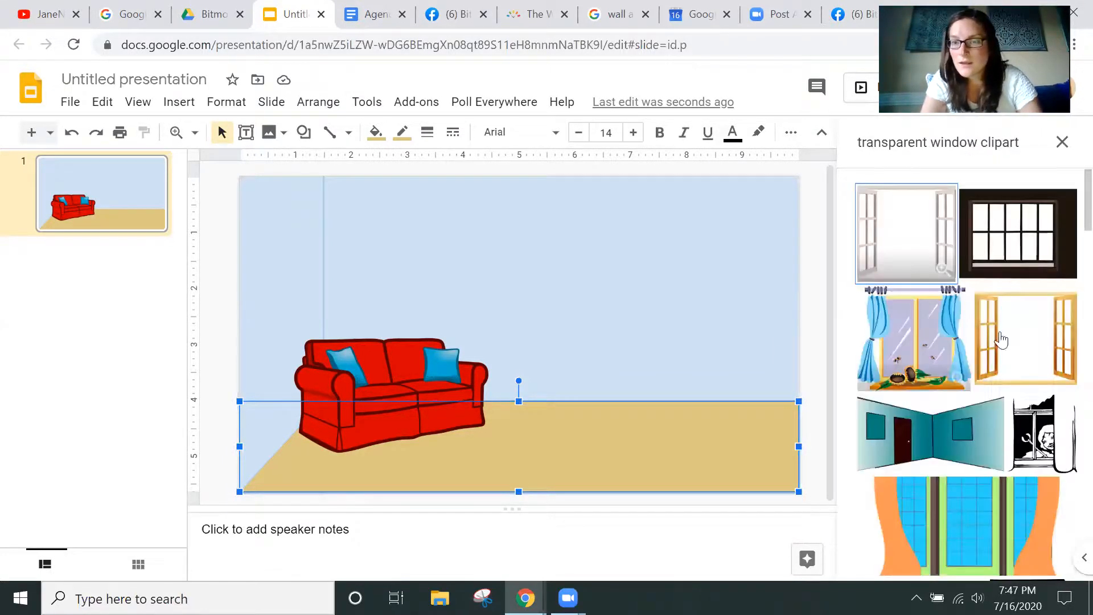
scroll(984, 354, down, 10)
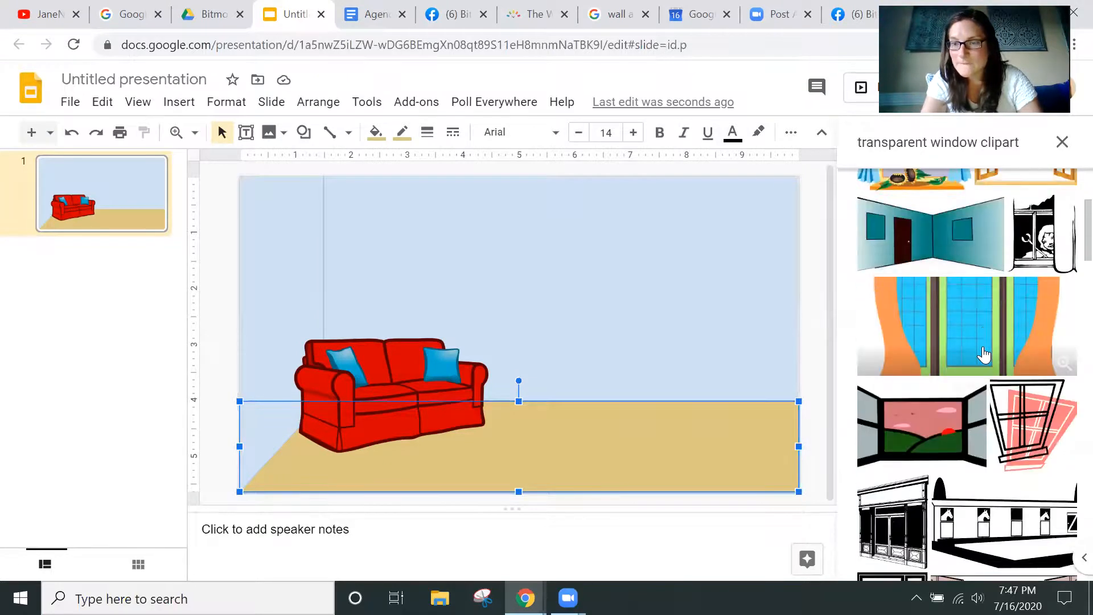
scroll(984, 354, down, 14)
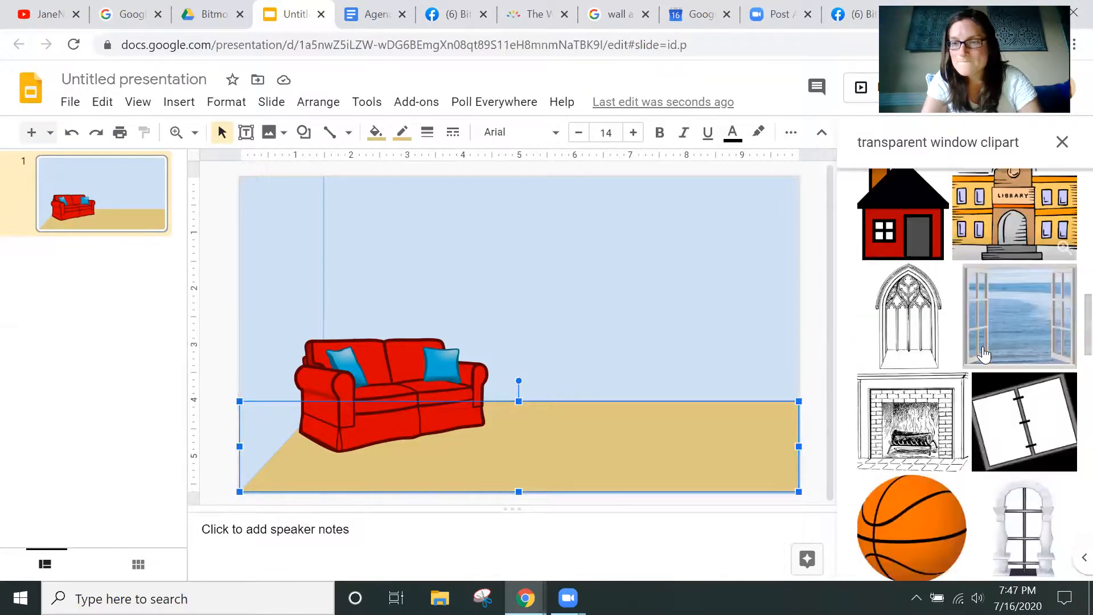
scroll(984, 354, down, 12)
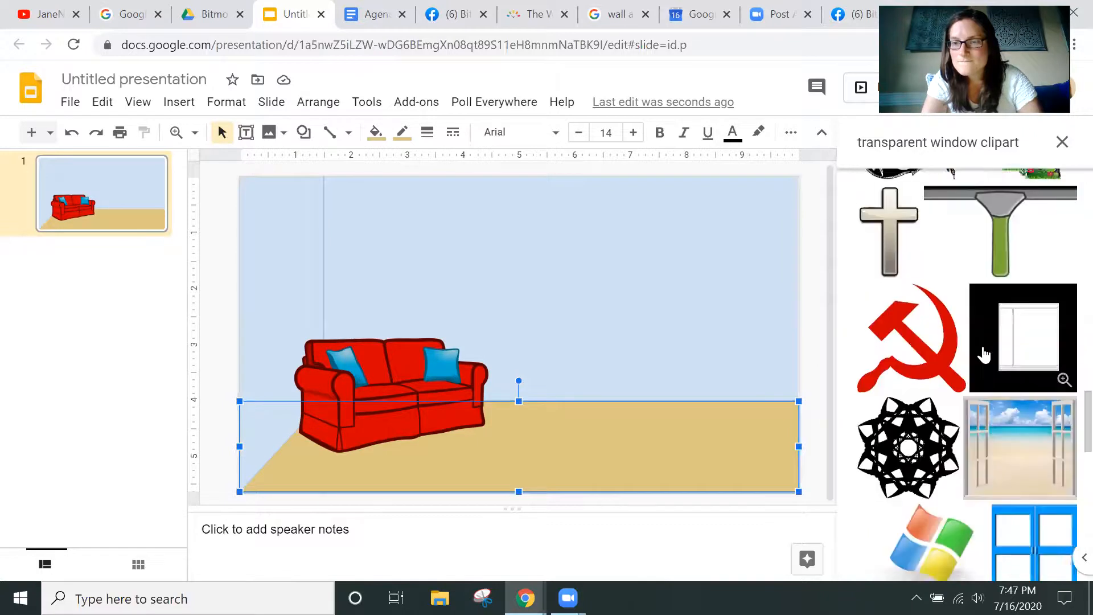
scroll(984, 354, down, 12)
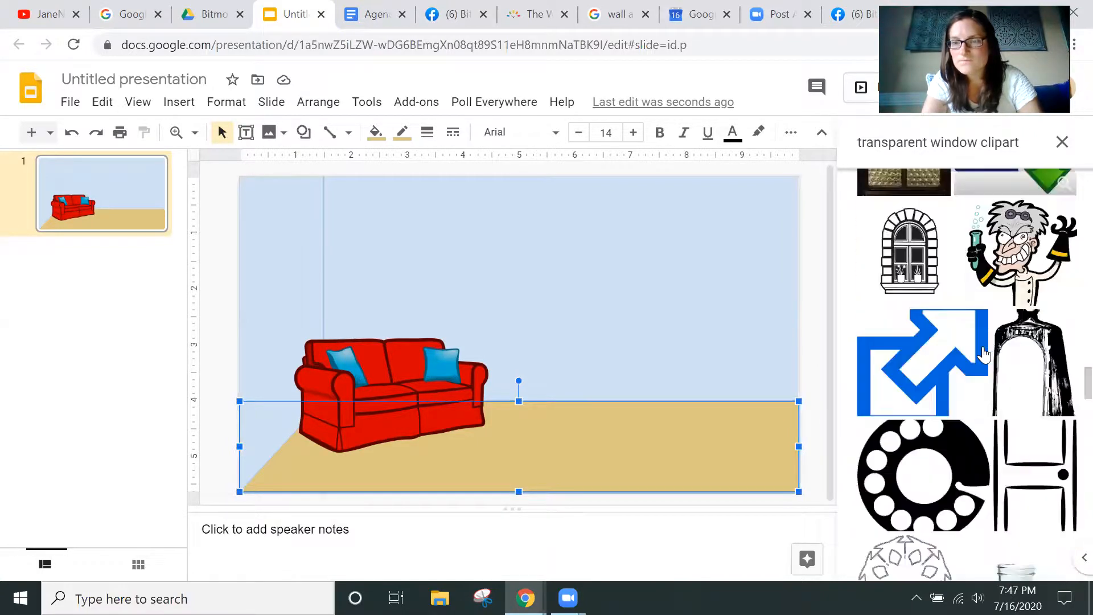
scroll(984, 354, down, 12)
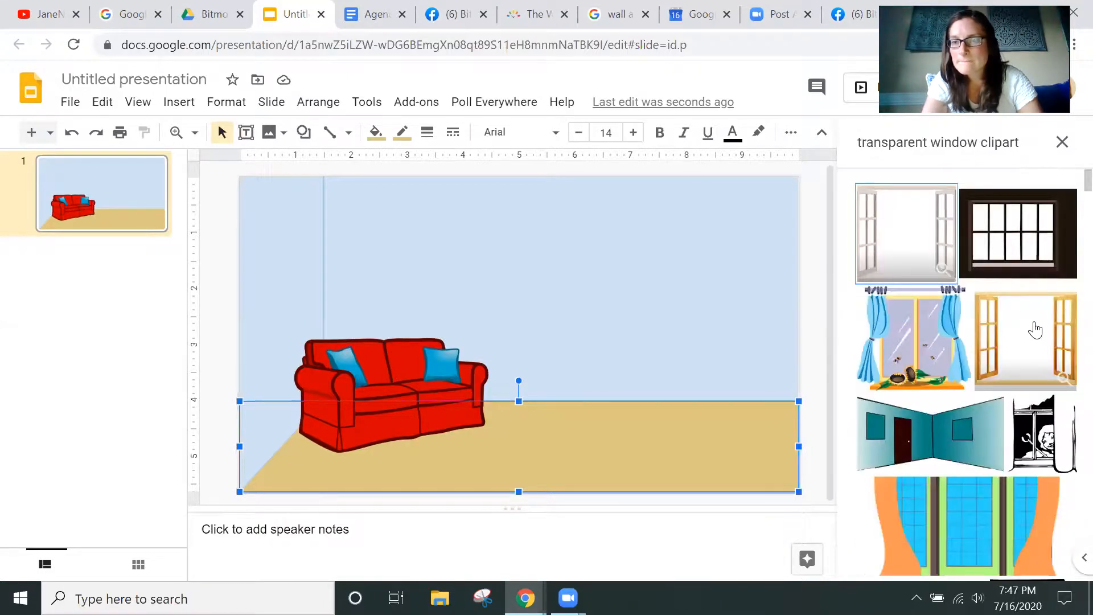
- Change the image search to "transparent window outside" and browse the results for a window picture
click(983, 142)
text(outside)
key(Delete)
key(Delete)
key(Delete)
key(Delete)
key(Delete)
key(Delete)
key(Delete)
key(Return)
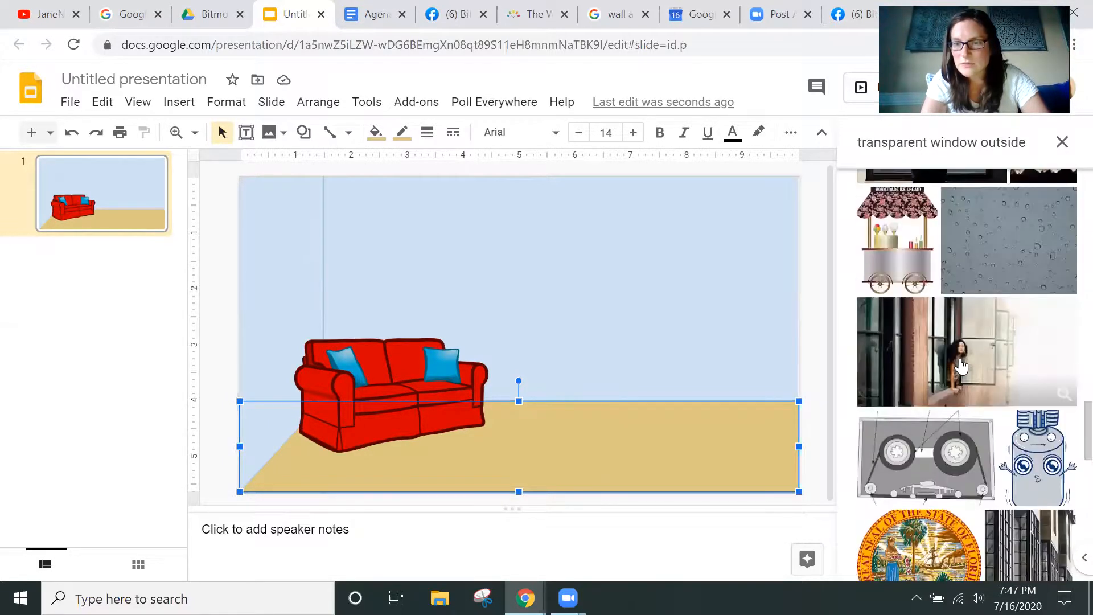
scroll(961, 365, down, 10)
scroll(961, 366, down, 10)
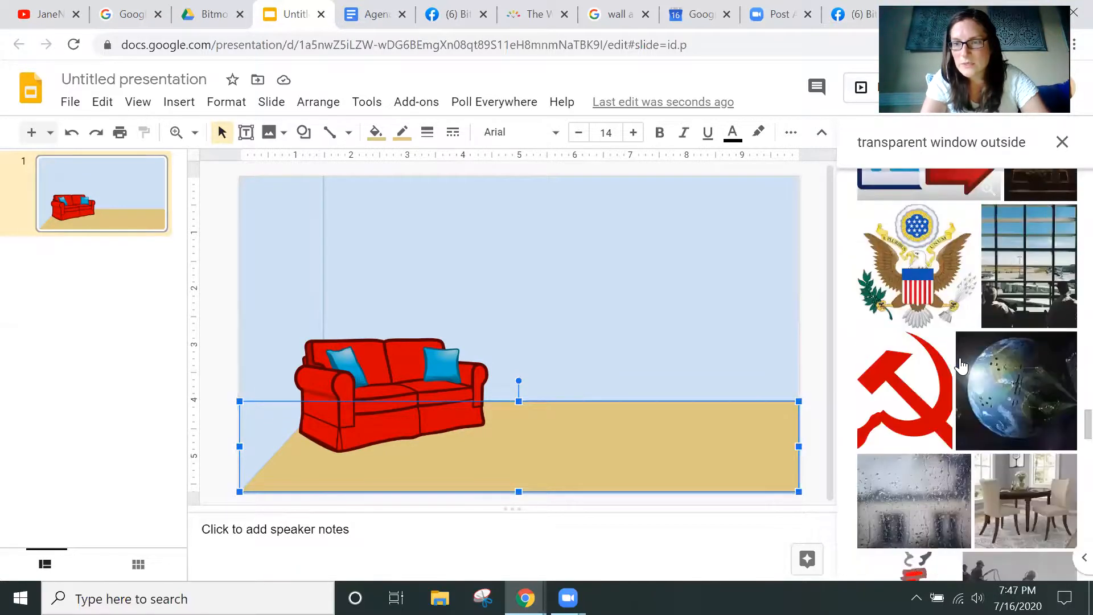
scroll(961, 366, down, 15)
scroll(961, 366, down, 15)
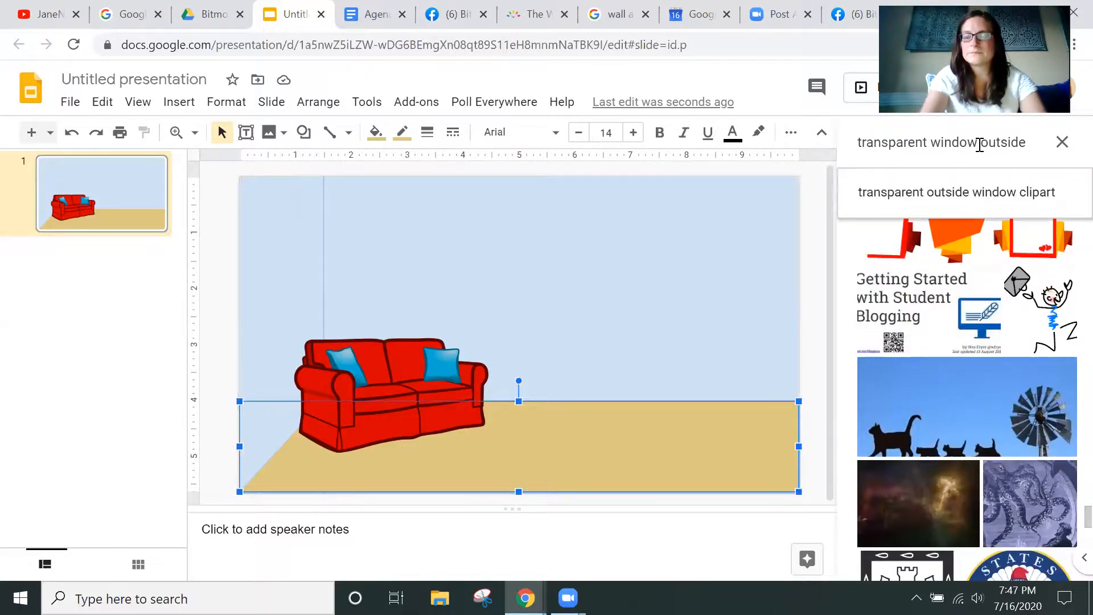
- Search images for "transparent window sill outside" and add the window with potted daisies and a cactus to the slide
text(sill)
key(Return)
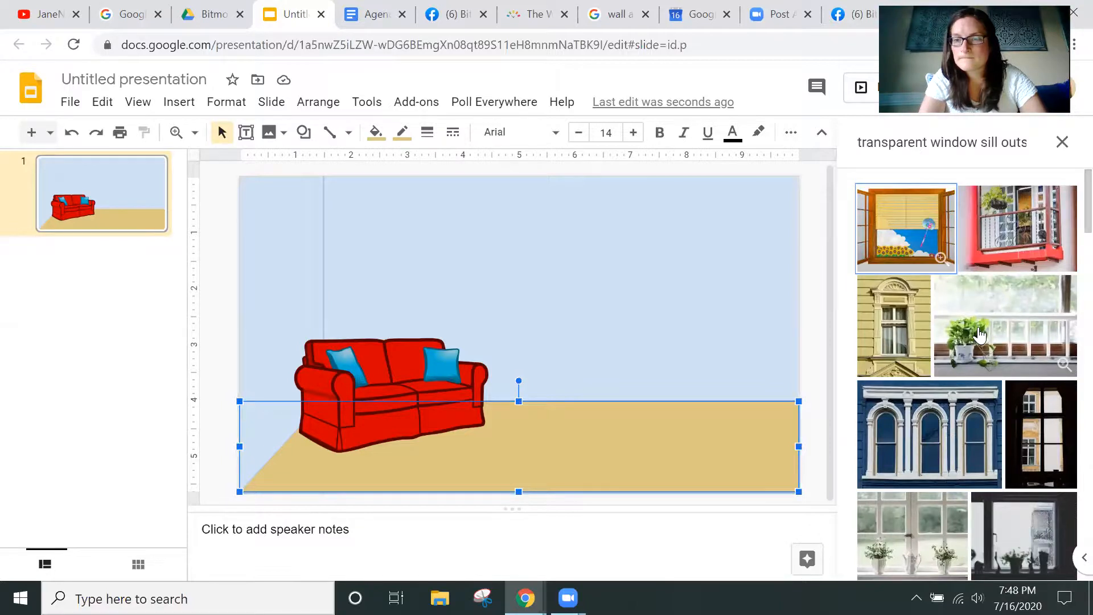
scroll(979, 336, down, 10)
scroll(980, 336, down, 1)
scroll(979, 336, up, 2)
scroll(979, 336, down, 3)
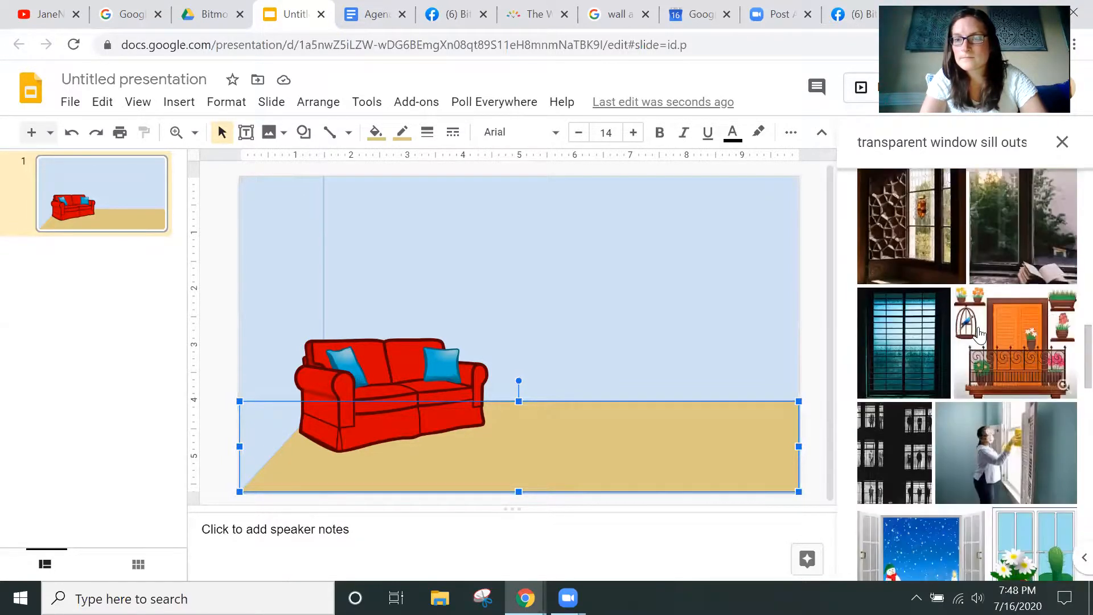
scroll(979, 335, down, 4)
scroll(980, 335, down, 1)
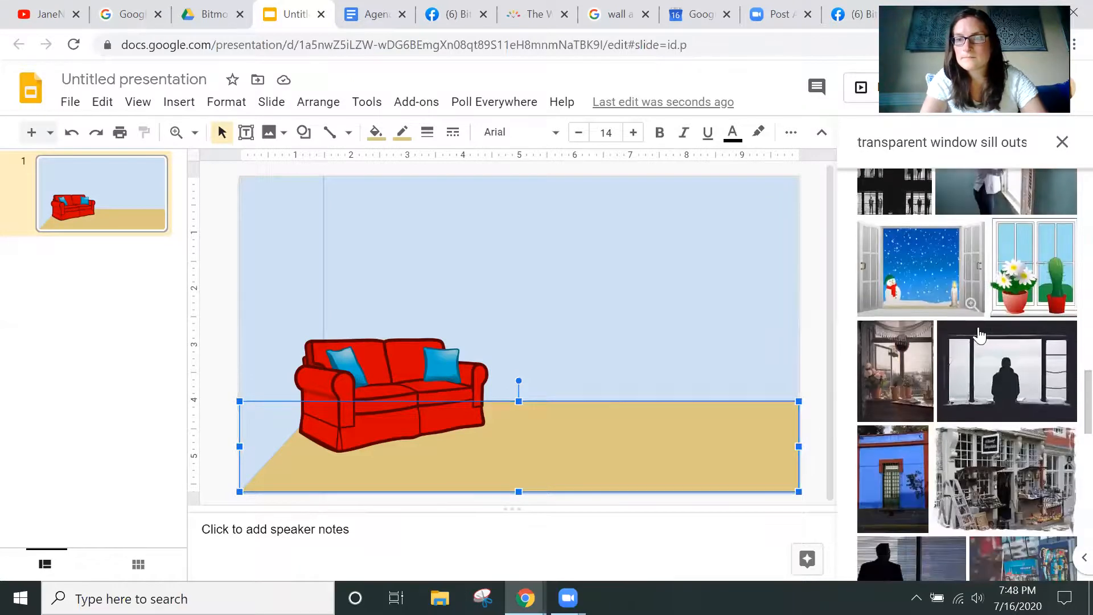
drag(1050, 268, 556, 234)
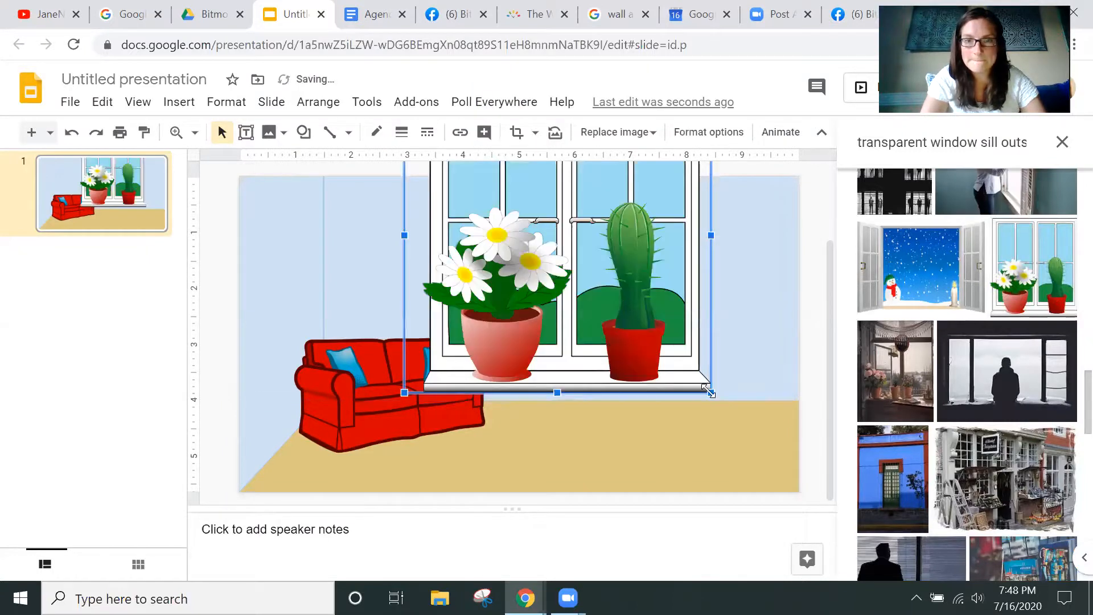
- Shrink the window image and place it high on the back wall, to the right of the couch
drag(709, 391, 557, 235)
drag(485, 187, 685, 312)
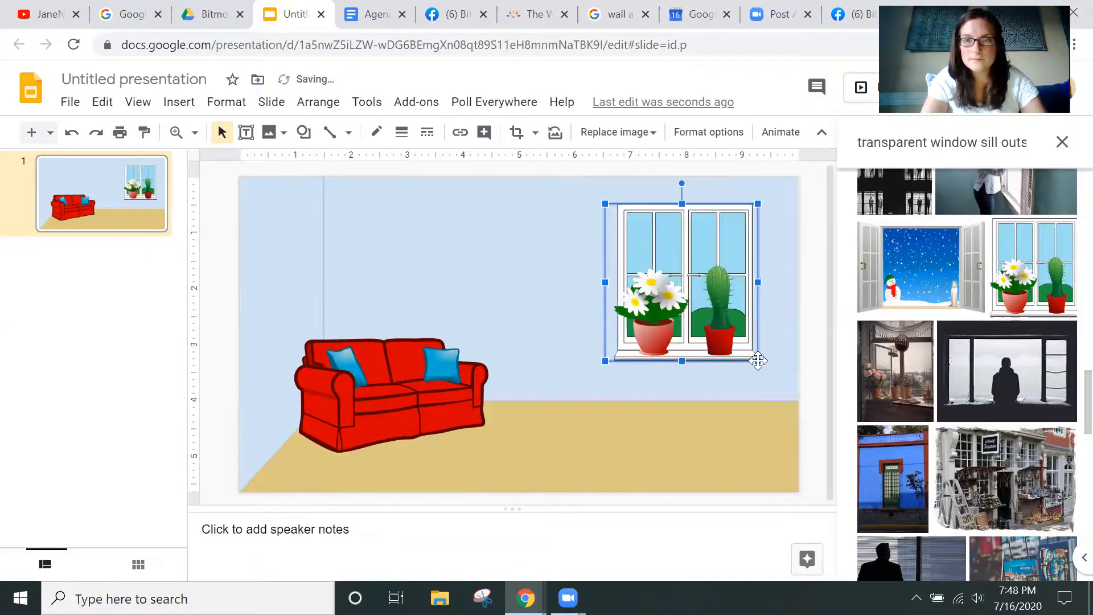
drag(760, 357, 719, 320)
drag(688, 283, 677, 284)
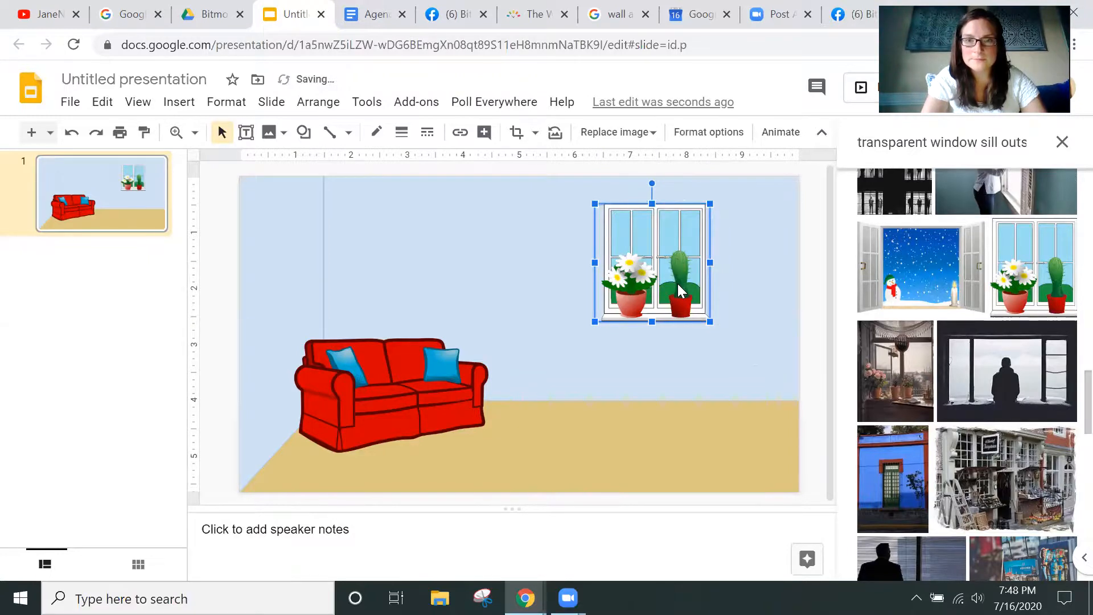
drag(677, 283, 657, 281)
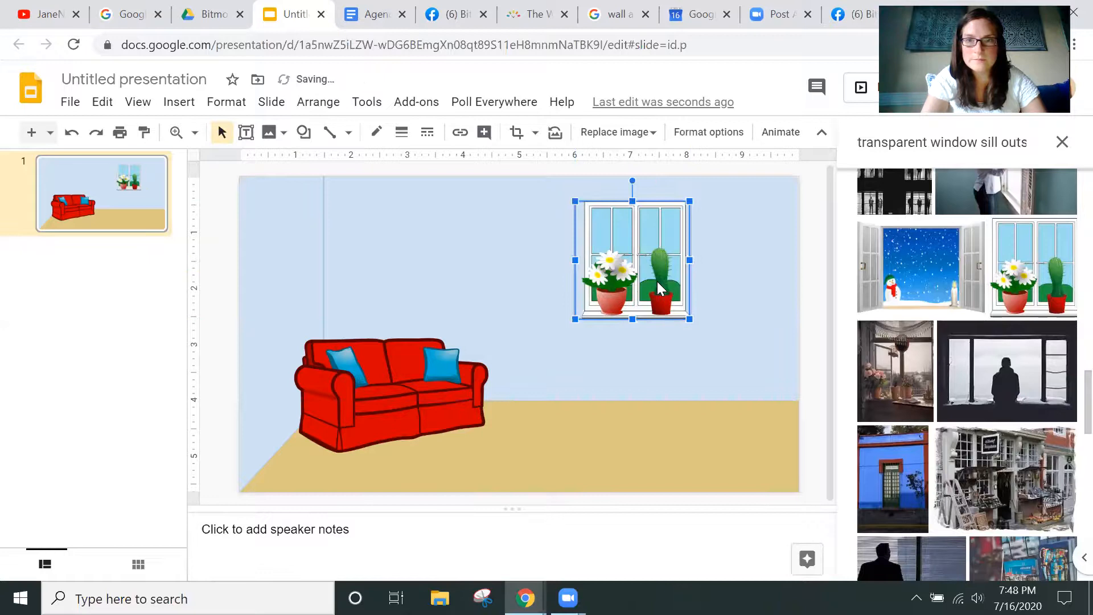
- Replace the window wording in the image search so that it reads "transparent clipart"
click(1000, 145)
text(clipa)
drag(1000, 146, 884, 143)
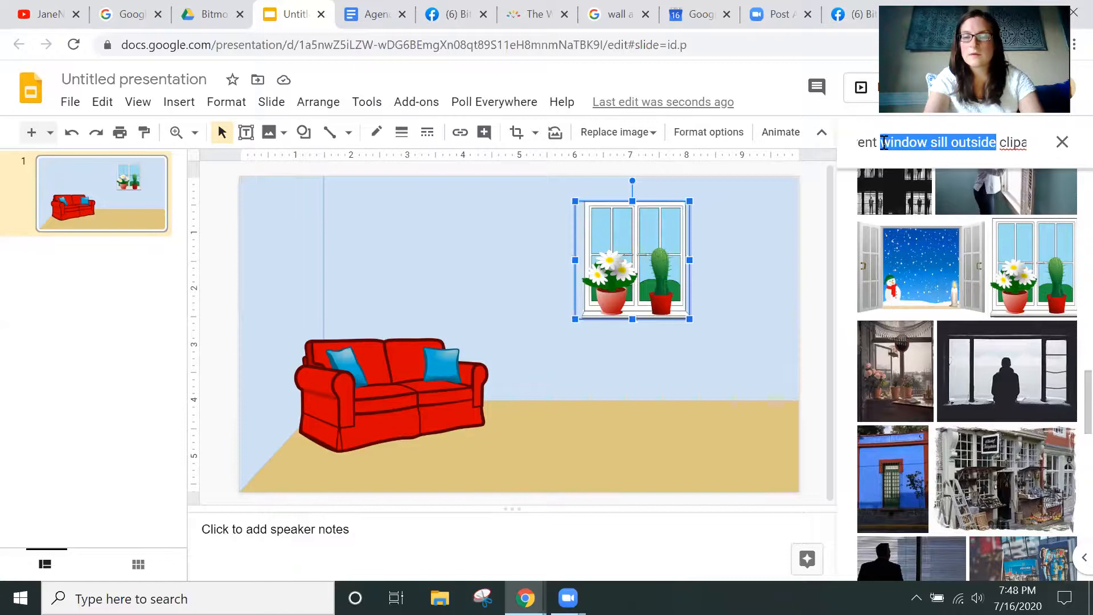
key(BackSpace)
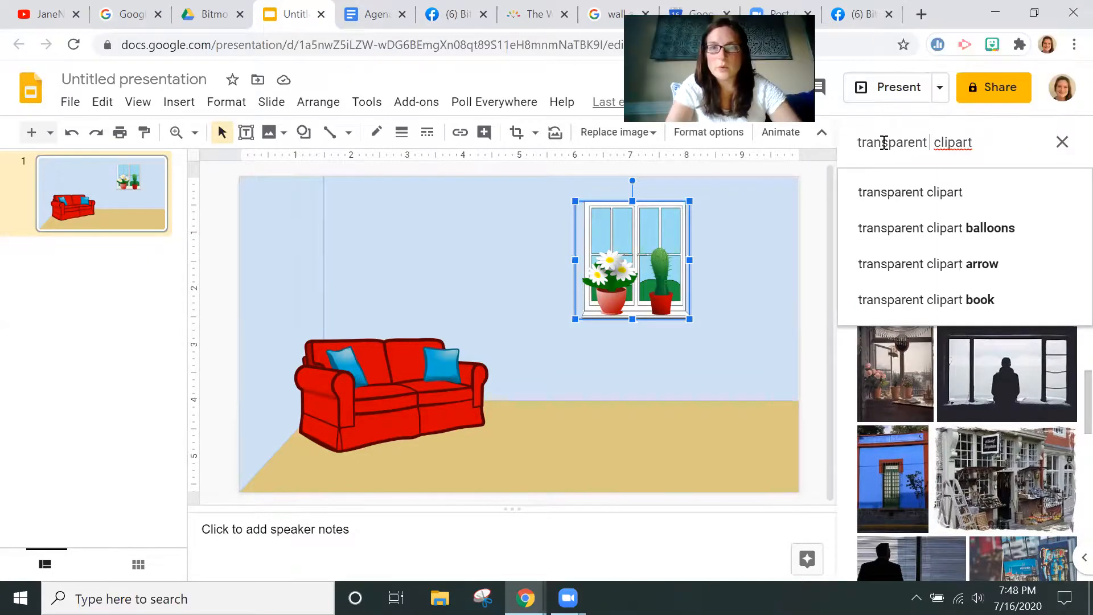
- Search the Bitmoji collection for "sitting" and place the seated avatar with hands on her knees between the couch and the window
click(991, 51)
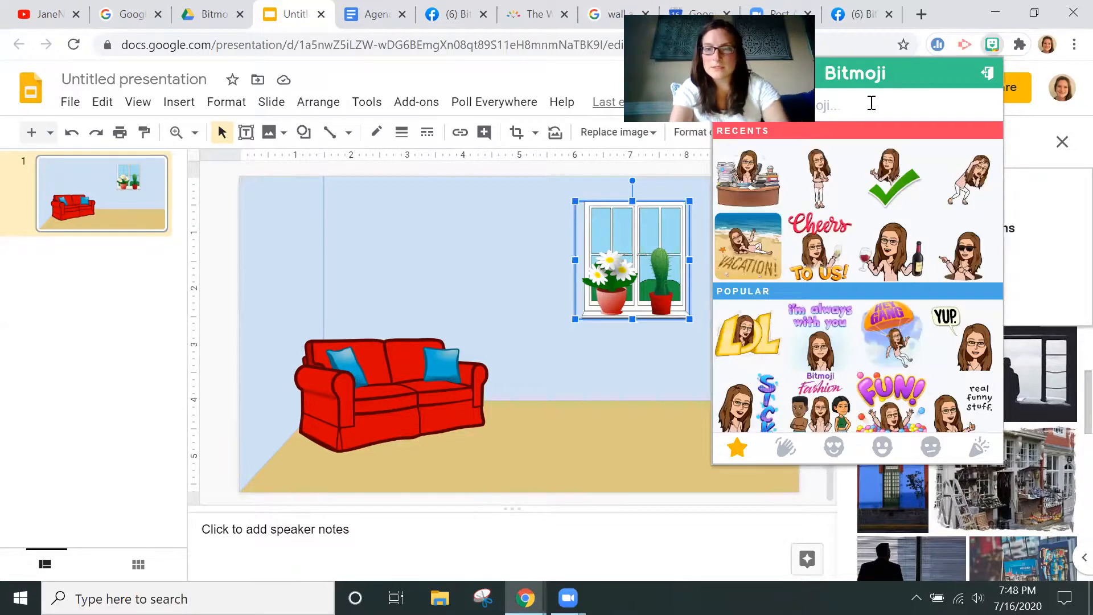
text(sitting)
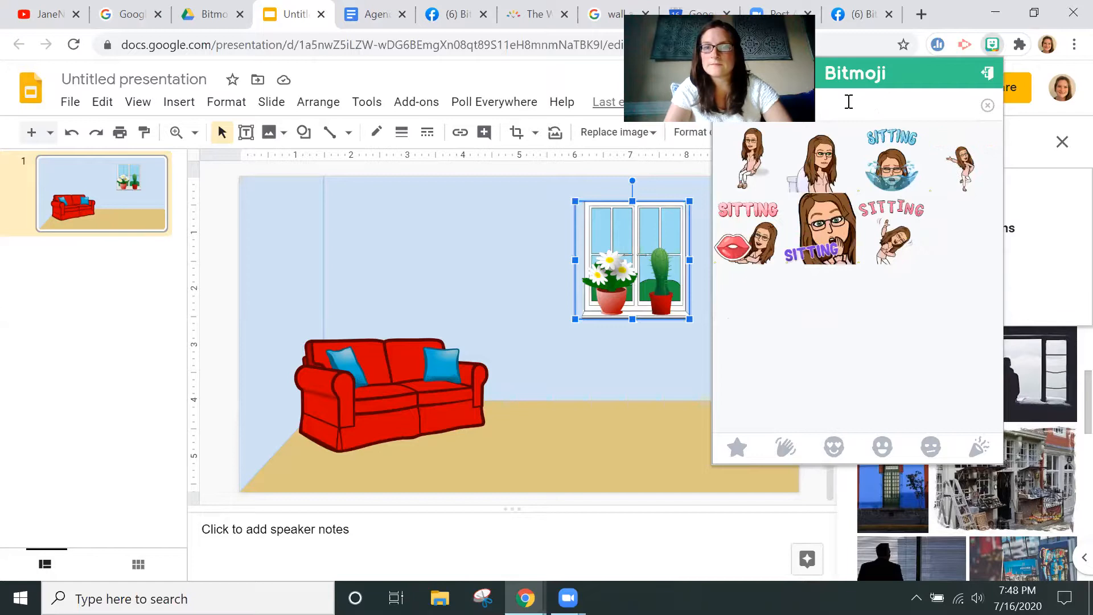
drag(749, 159, 500, 360)
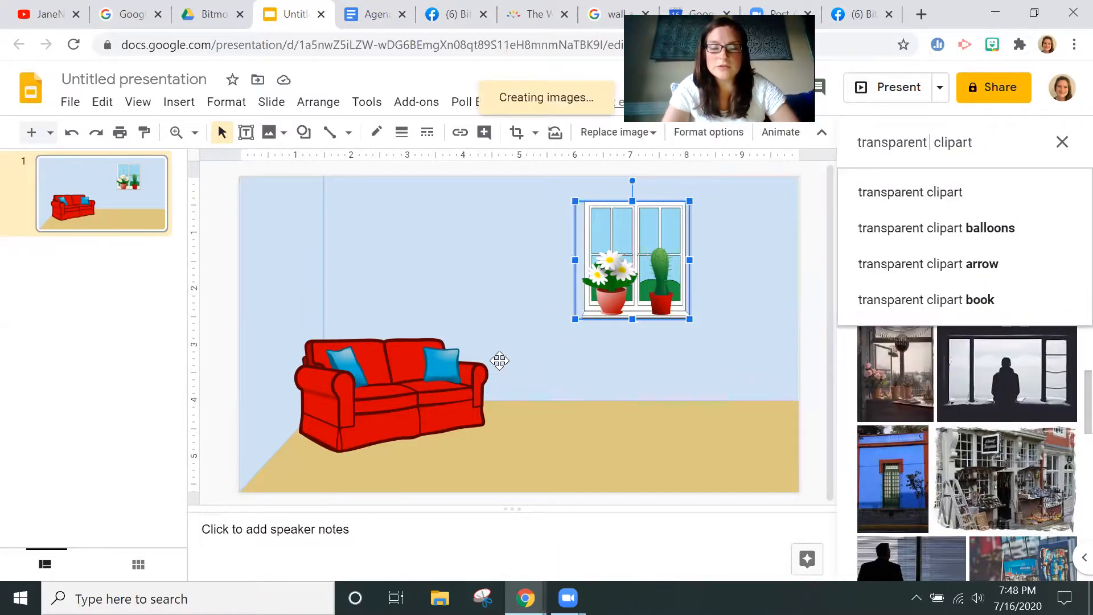
drag(652, 448, 582, 301)
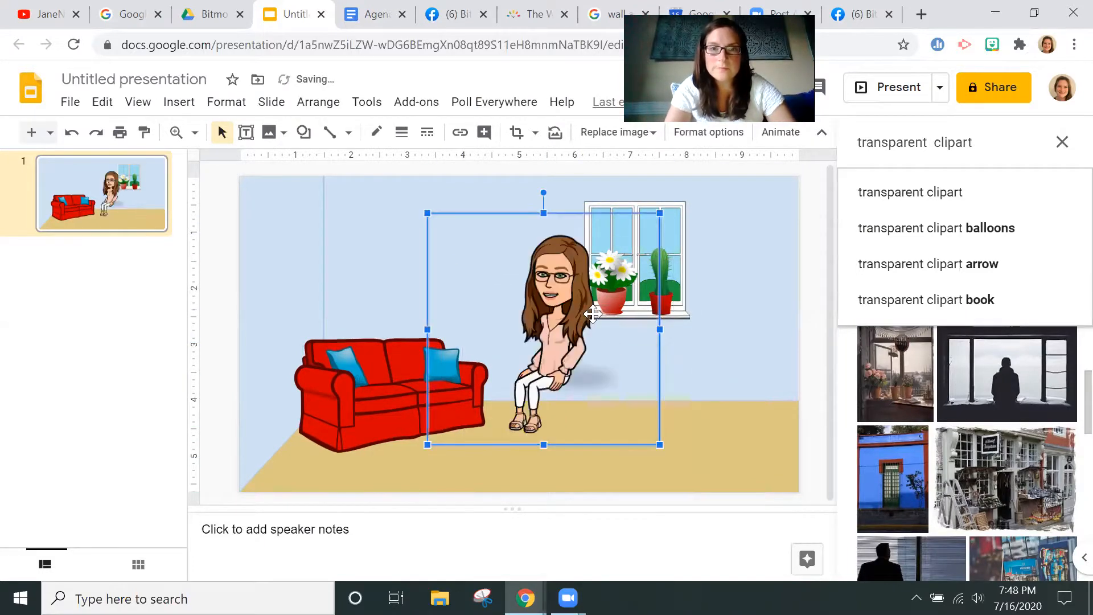
- Flip the seated avatar horizontally, then shrink it and seat it in the middle of the red couch
right_click(565, 326)
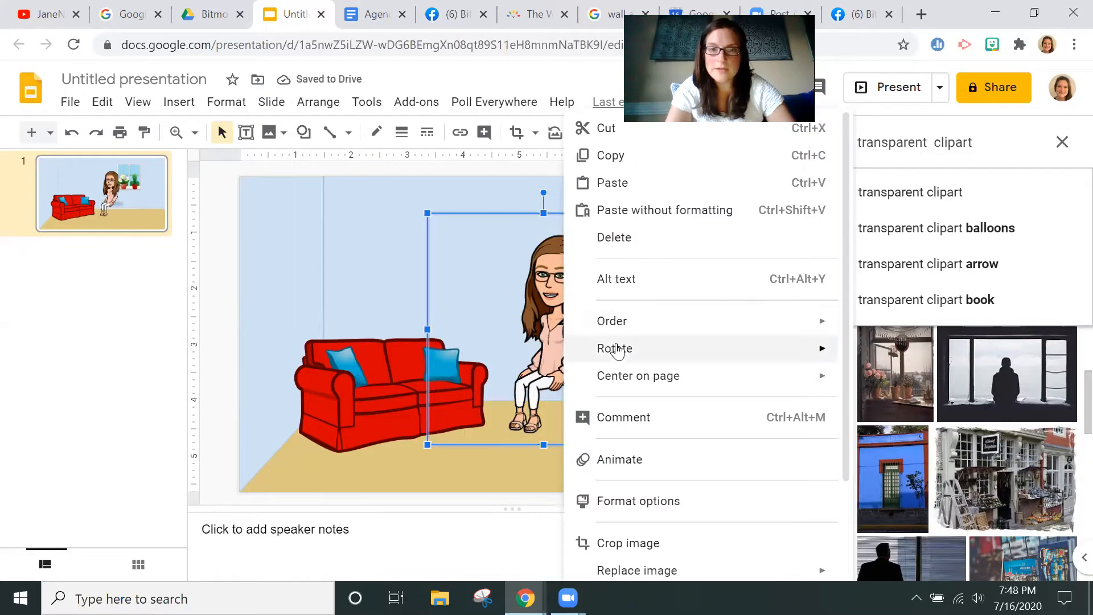
mouse_move(618, 347)
click(890, 421)
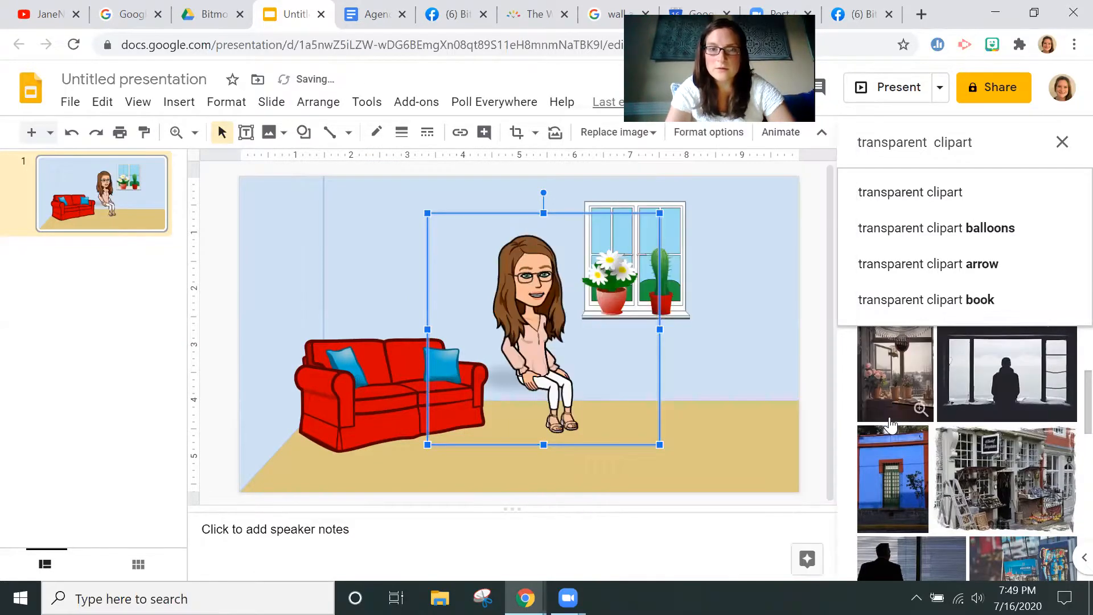
drag(660, 445, 597, 381)
drag(504, 312, 409, 364)
key(Down)
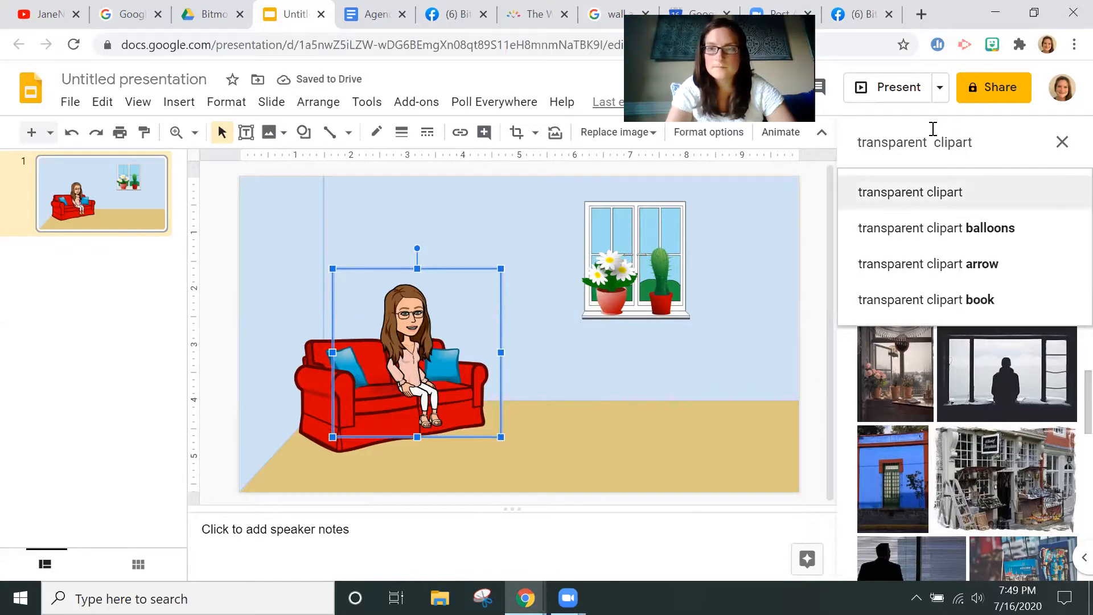
- Search images for "transparent rug clipart" and add the red oval rug, scaled down, on the floor to the right of the couch
click(930, 146)
text(rug)
key(Return)
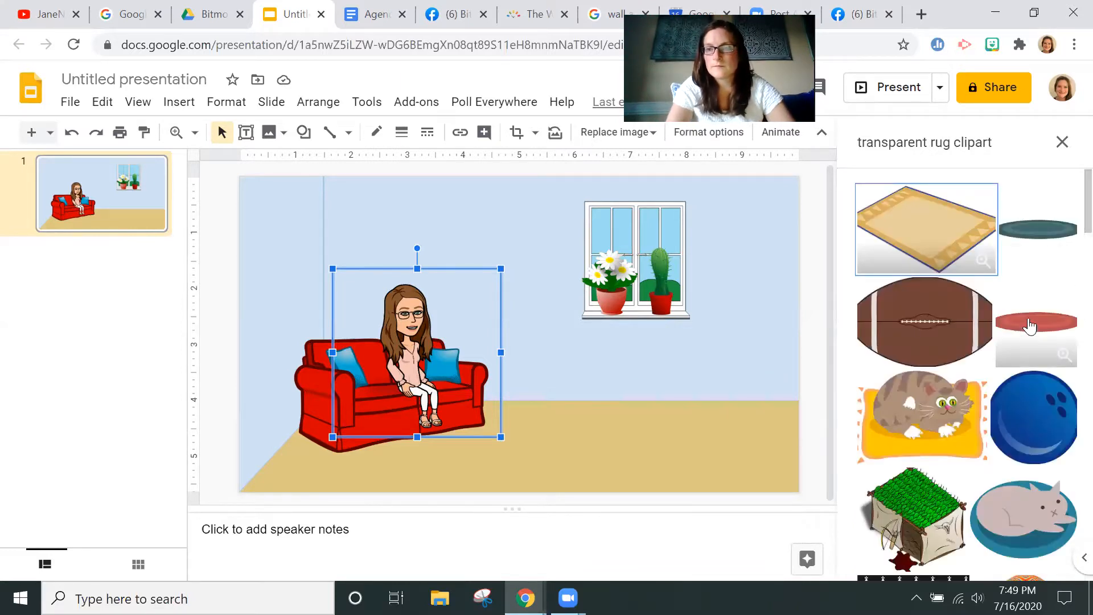
drag(962, 313, 614, 376)
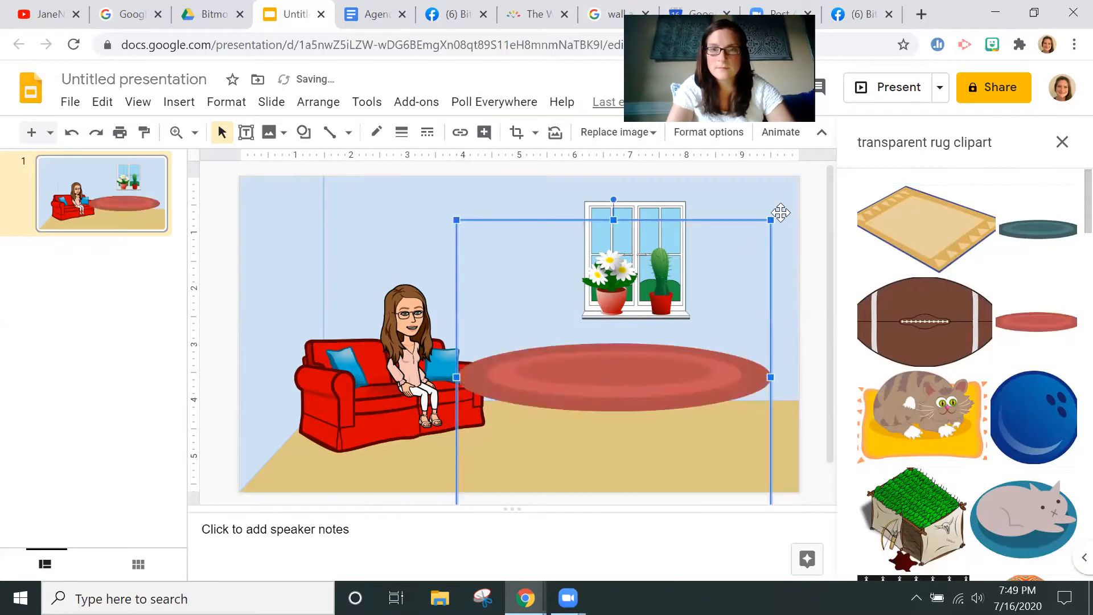
drag(768, 226, 641, 301)
drag(599, 427, 618, 439)
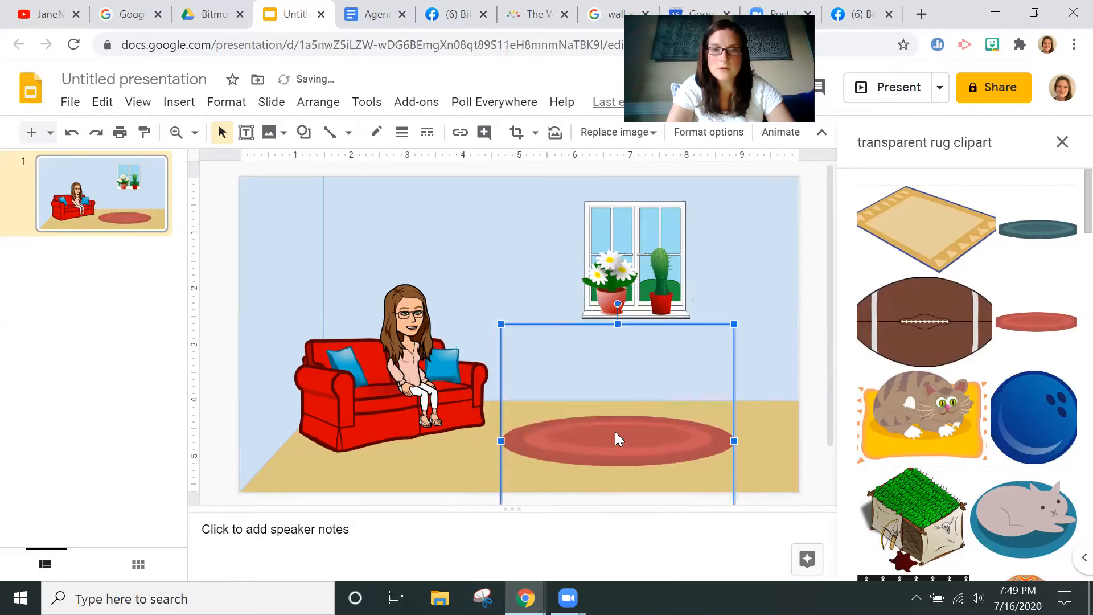
- Crop the empty area above the rug and nudge the rug slightly right and down on the floor
click(519, 135)
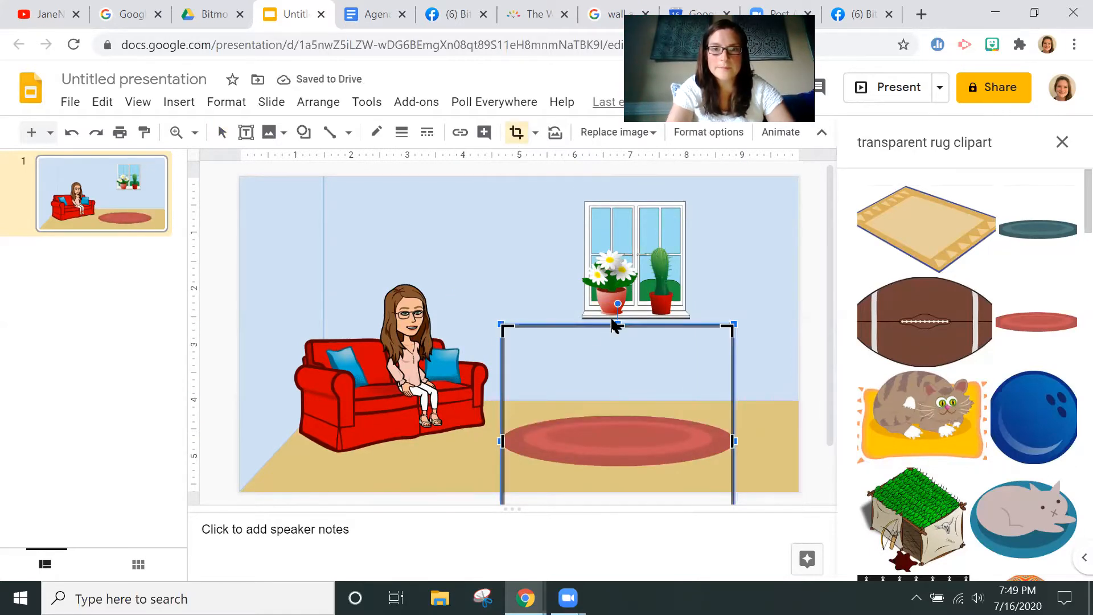
drag(614, 326, 614, 404)
click(436, 464)
drag(569, 445, 581, 448)
click(468, 456)
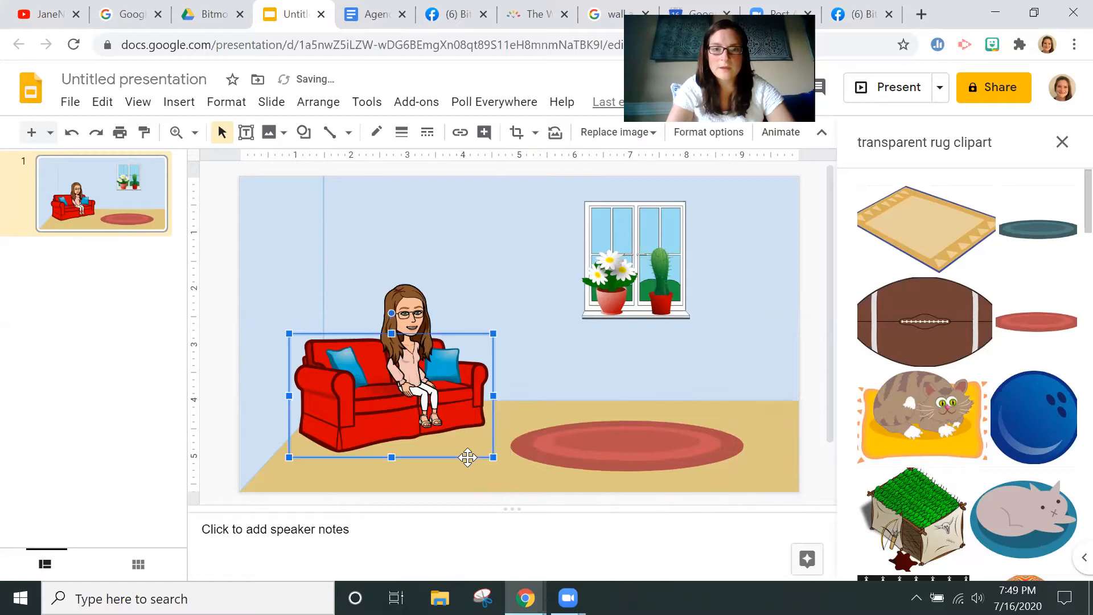
click(477, 487)
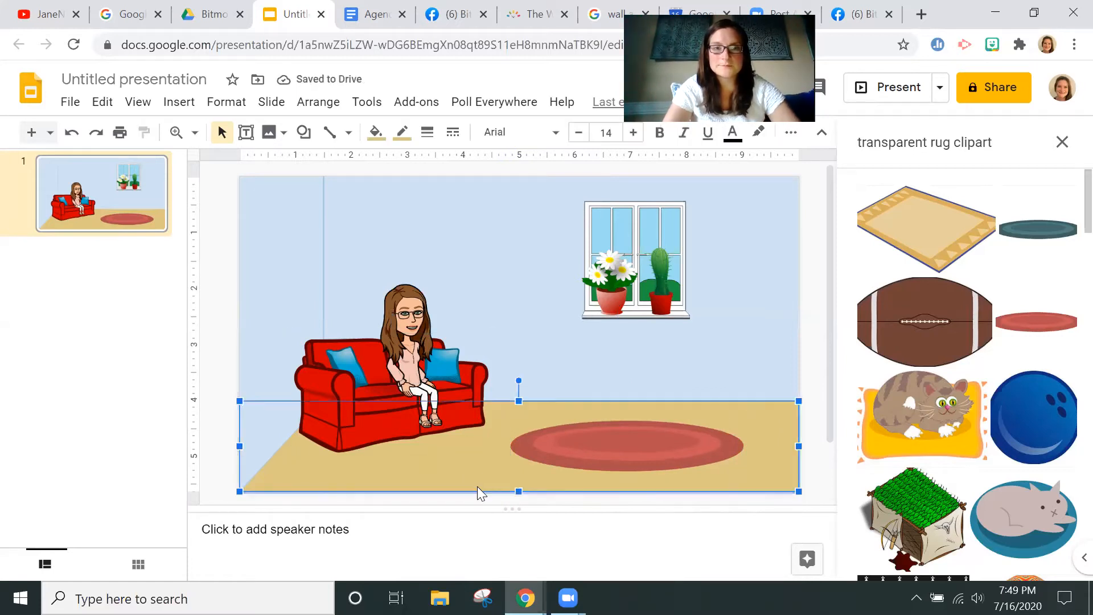
click(227, 251)
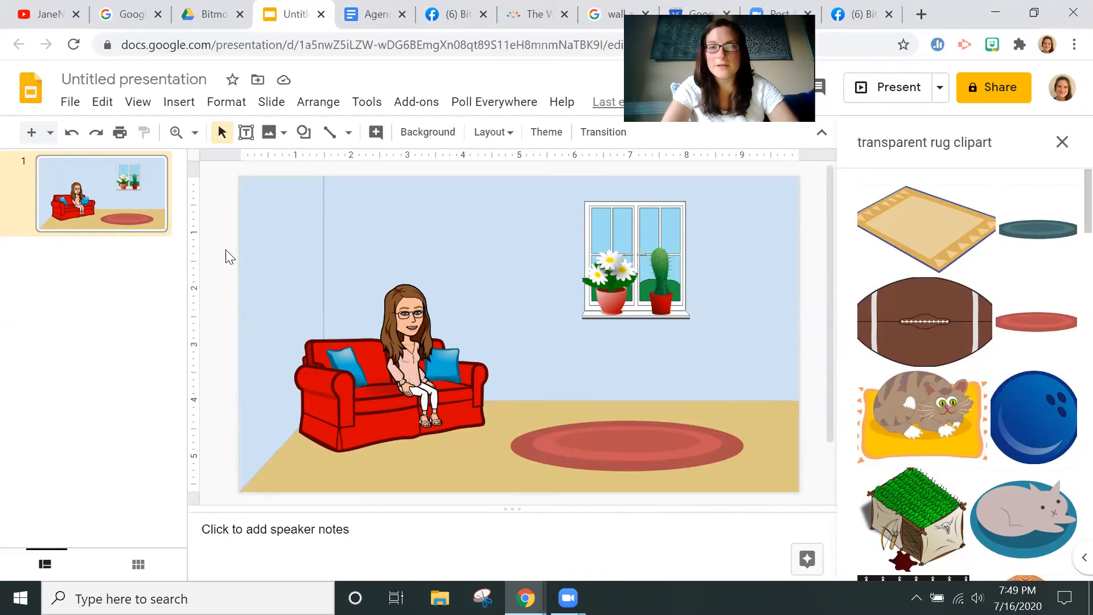